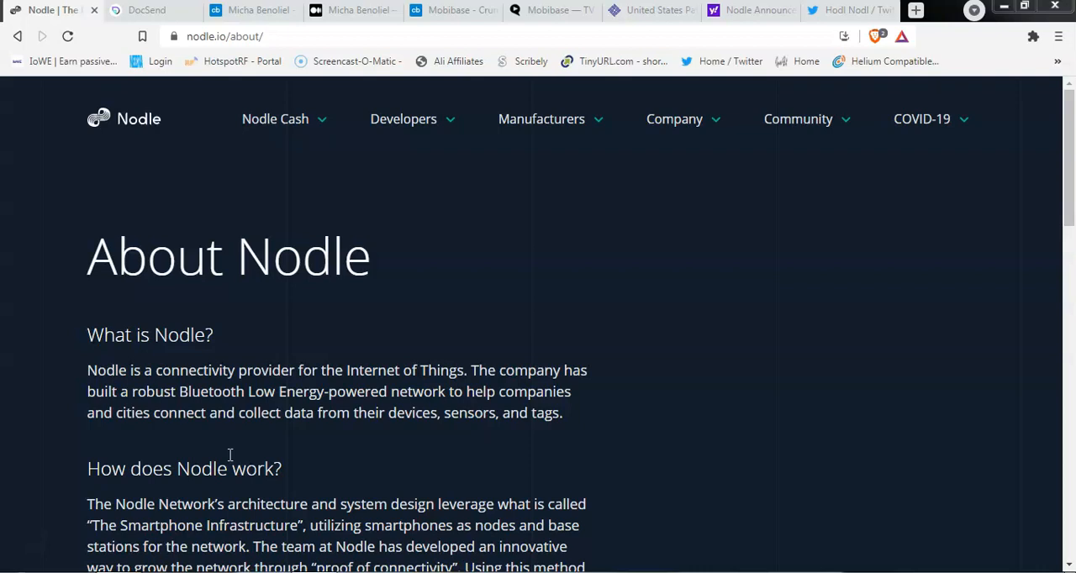
# Return to the Nodle whitepaper on DocSend at page 6 with the patent footnote
pyautogui.click(137, 504)
pyautogui.click(309, 411)
pyautogui.scroll(-2, 577, 249)
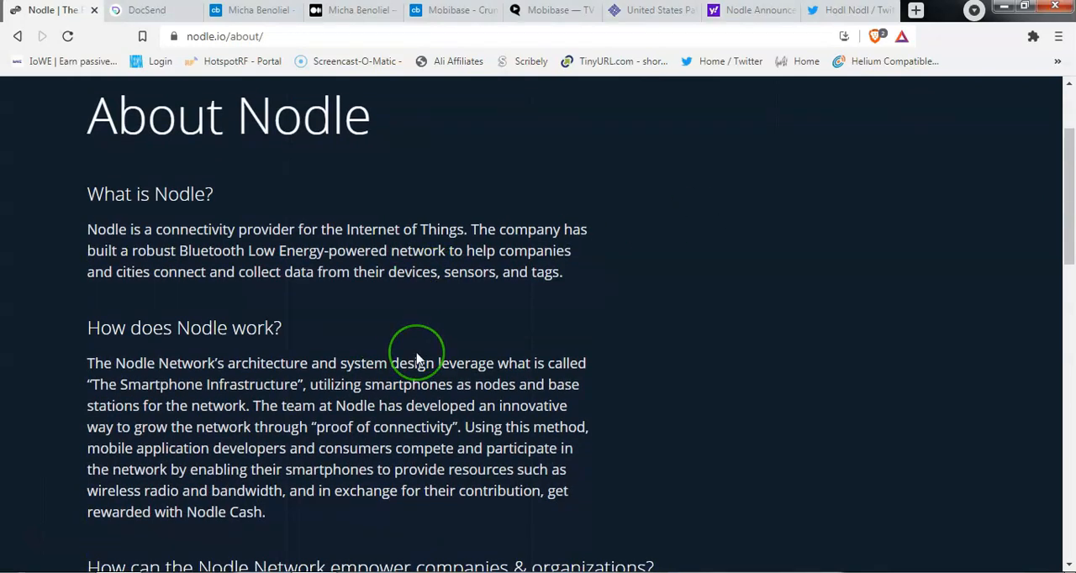
pyautogui.click(414, 351)
pyautogui.hotkey('ctrl', 'Tab')
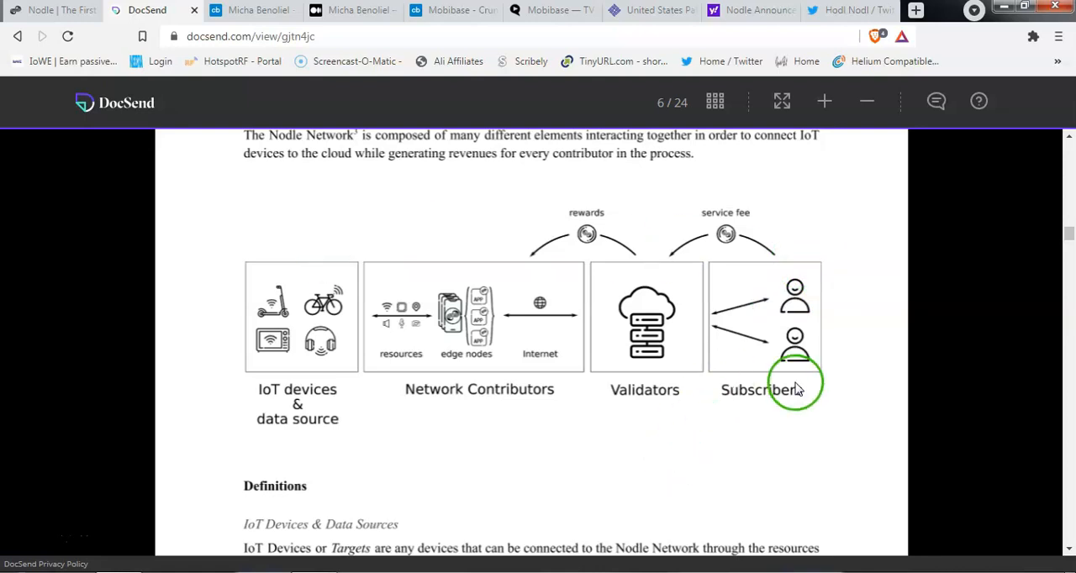
# Close the Mobibase tab and show the USPTO 'Delay Tolerant Decentralized Network' patent application
pyautogui.click(493, 12)
pyautogui.click(494, 10)
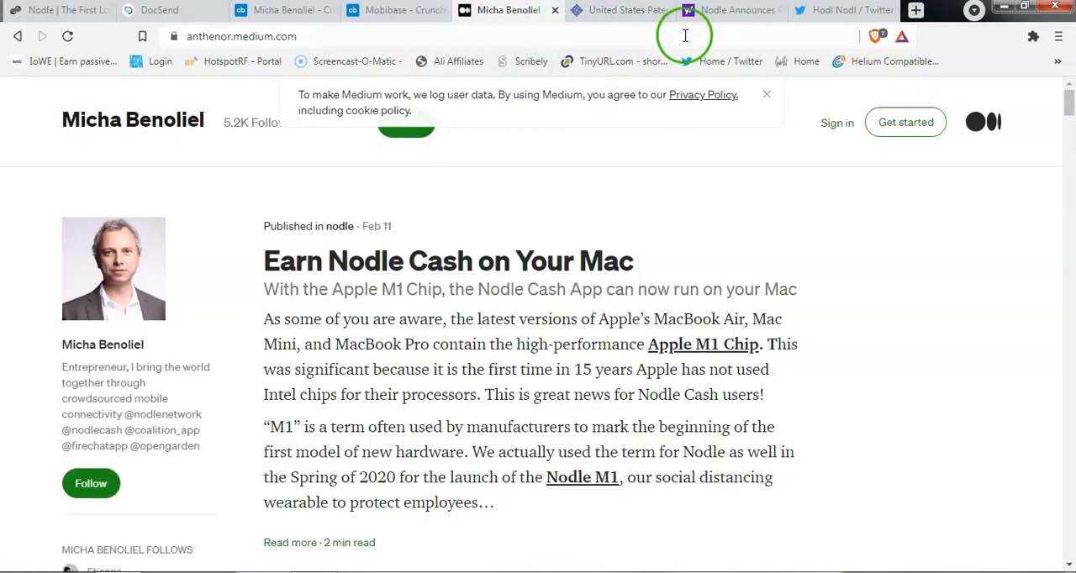
pyautogui.click(614, 10)
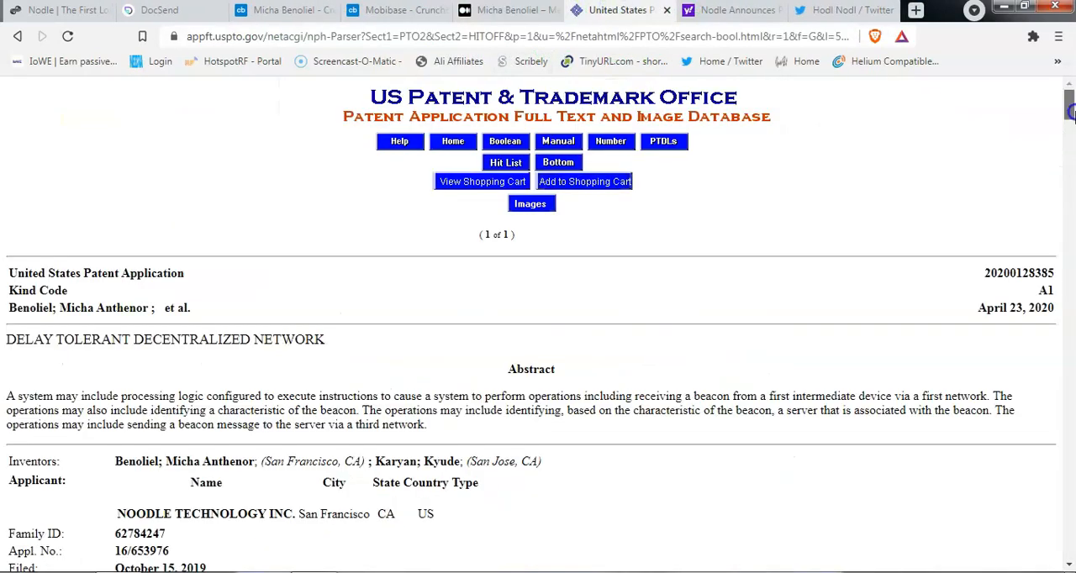
pyautogui.moveTo(1070, 112); pyautogui.dragTo(1069, 134)
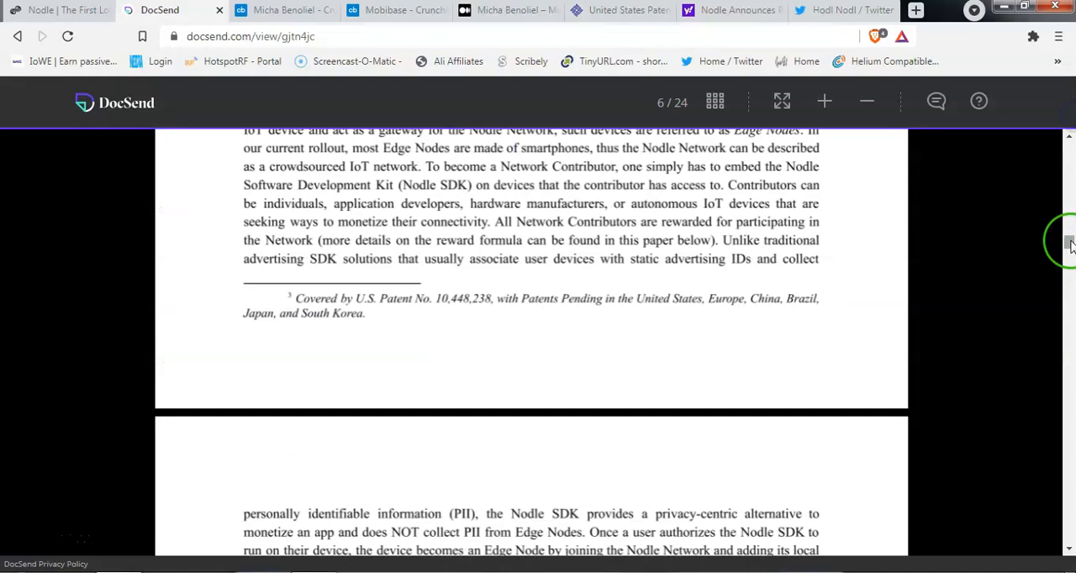
pyautogui.moveTo(1070, 242); pyautogui.dragTo(1070, 427)
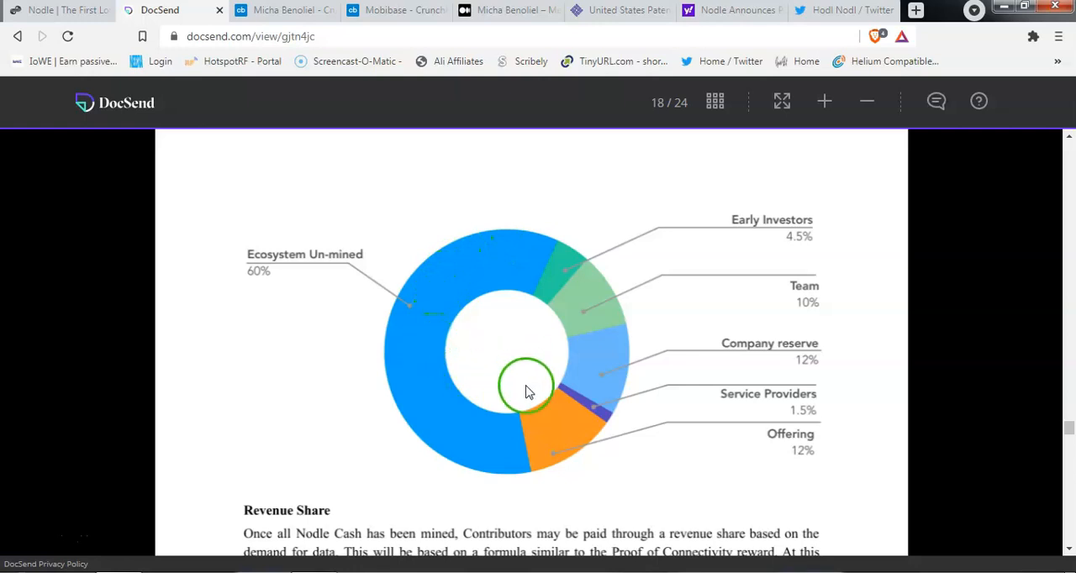
# Move the whitepaper down to page 18's Revenue Share and Network Services sections
pyautogui.click(1070, 430)
pyautogui.moveTo(1070, 430); pyautogui.dragTo(1072, 437)
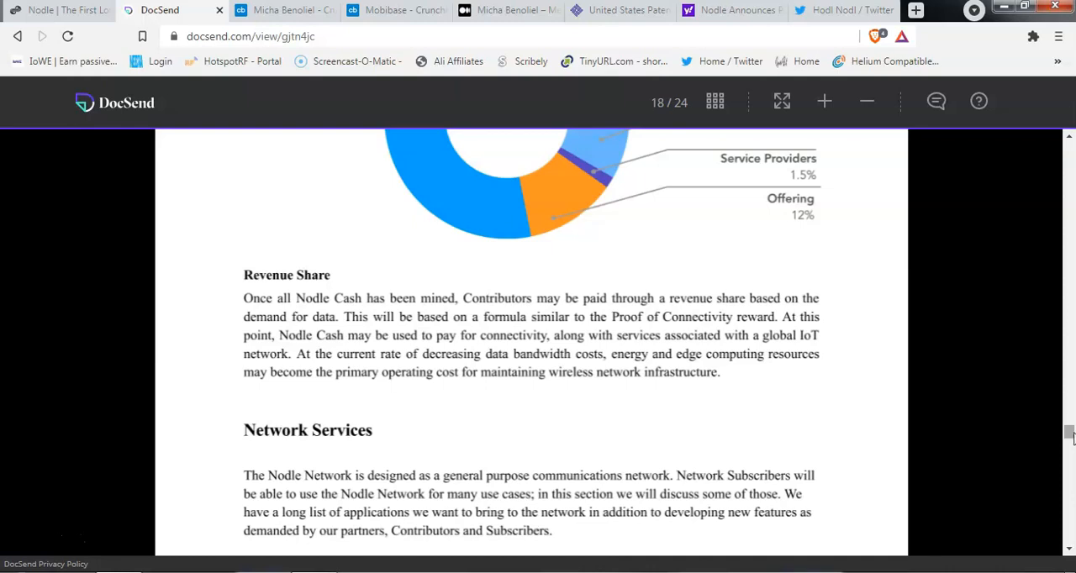
pyautogui.moveTo(1070, 434); pyautogui.dragTo(1071, 502)
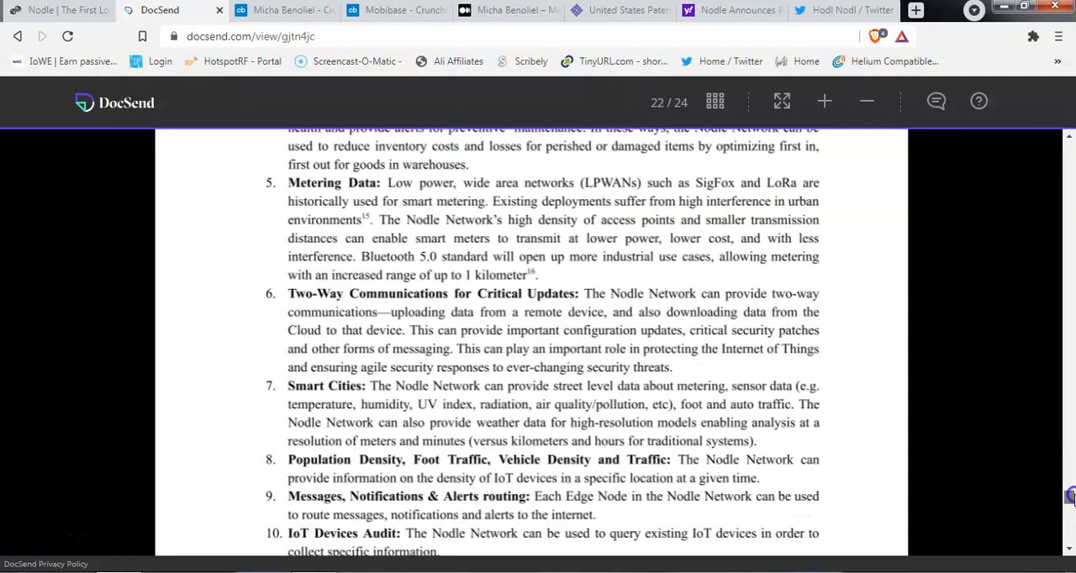
pyautogui.moveTo(1070, 497); pyautogui.dragTo(1070, 490)
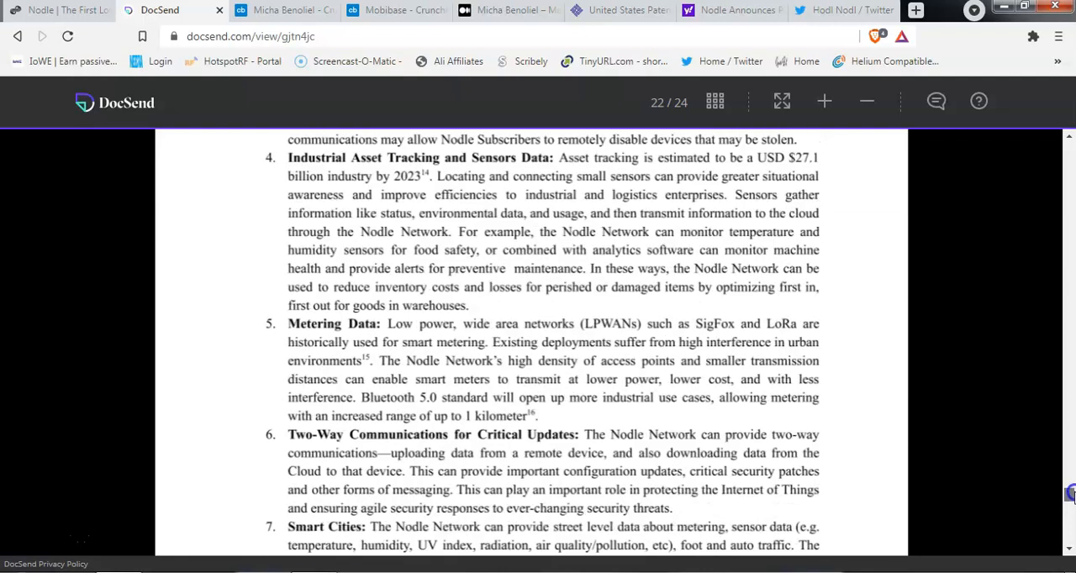
pyautogui.scroll(1, 1070, 494)
pyautogui.scroll(-6, 1070, 494)
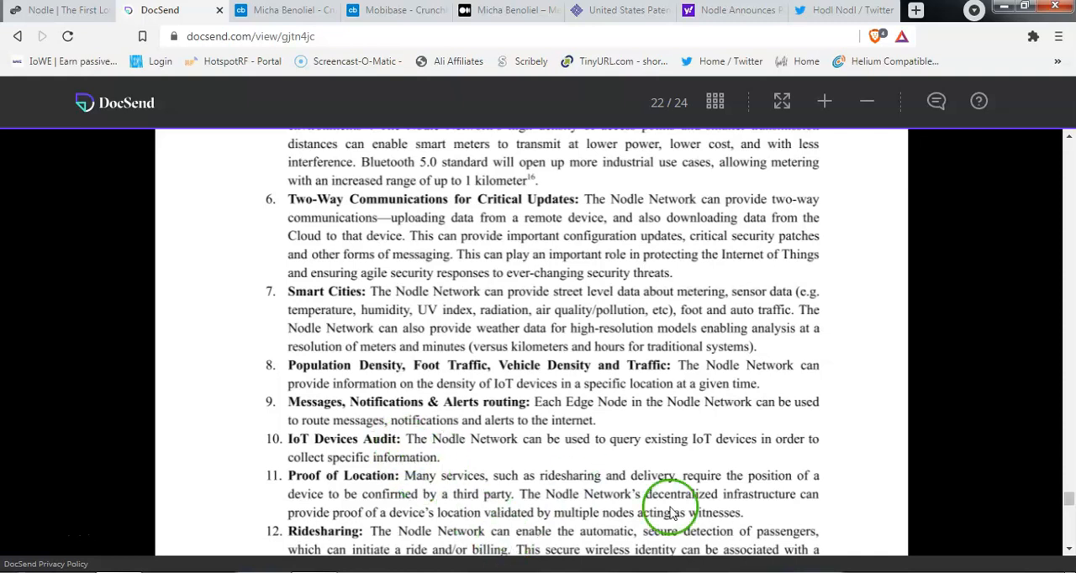
pyautogui.moveTo(1068, 499)
pyautogui.mouseDown()
pyautogui.moveTo(1070, 548)
pyautogui.moveTo(1033, 389)
pyautogui.moveTo(965, 252)
pyautogui.moveTo(1006, 224)
pyautogui.moveTo(1069, 137)
pyautogui.mouseUp()
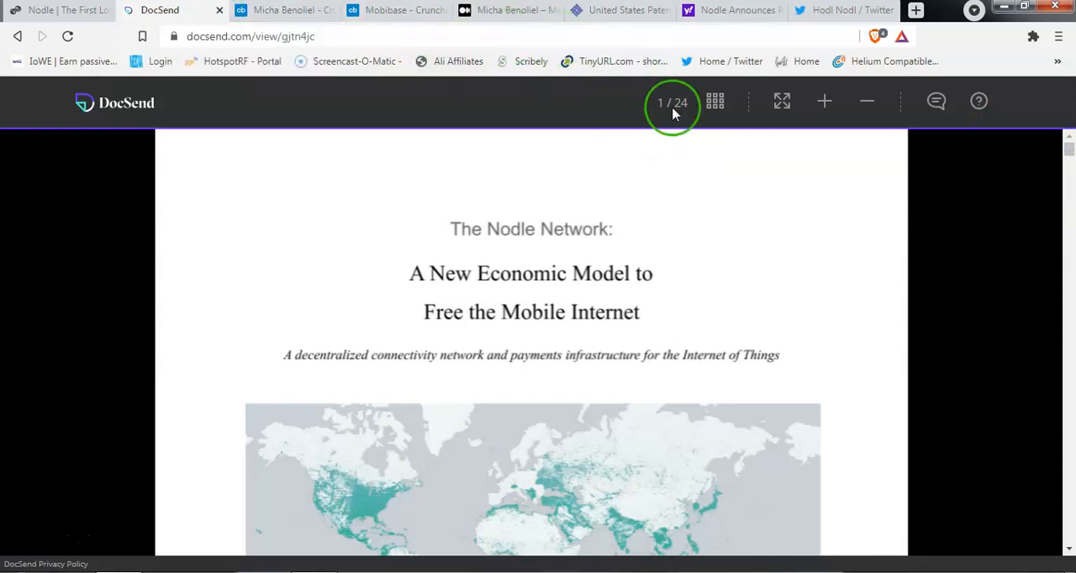
# Show the Yahoo News 'Nodle Announces Partnership with ESTV' article from its headline
pyautogui.click(753, 15)
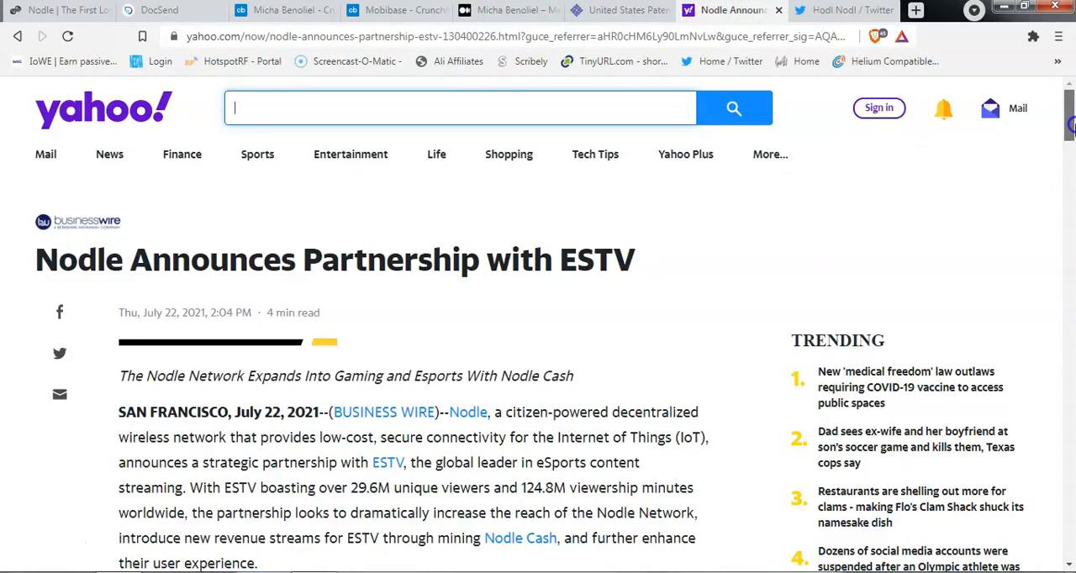
pyautogui.scroll(-3, 646, 237)
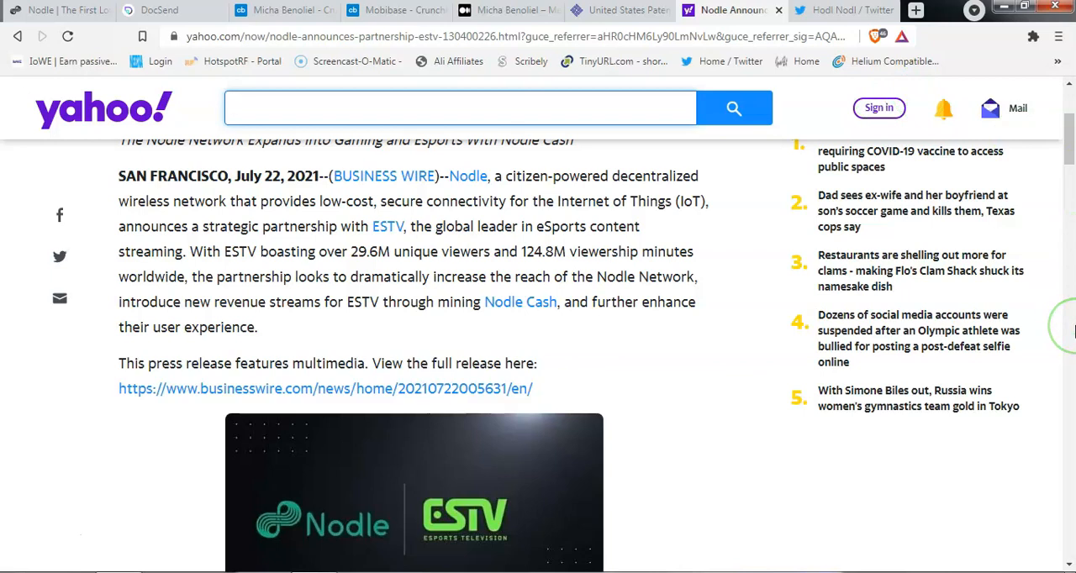
pyautogui.scroll(-1, 1073, 235)
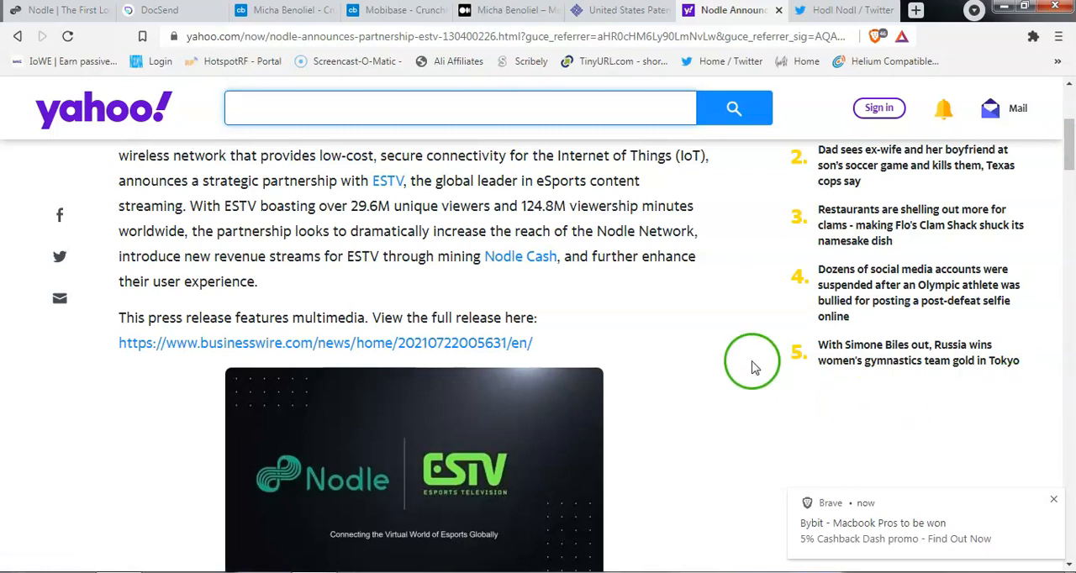
pyautogui.scroll(-5, 1071, 193)
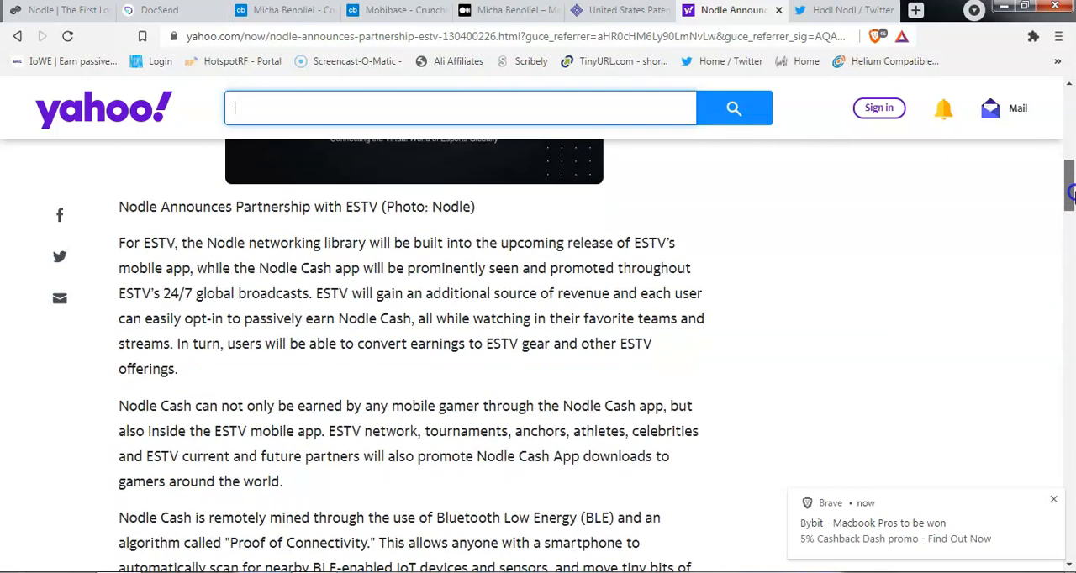
pyautogui.moveTo(1070, 194); pyautogui.dragTo(1070, 202)
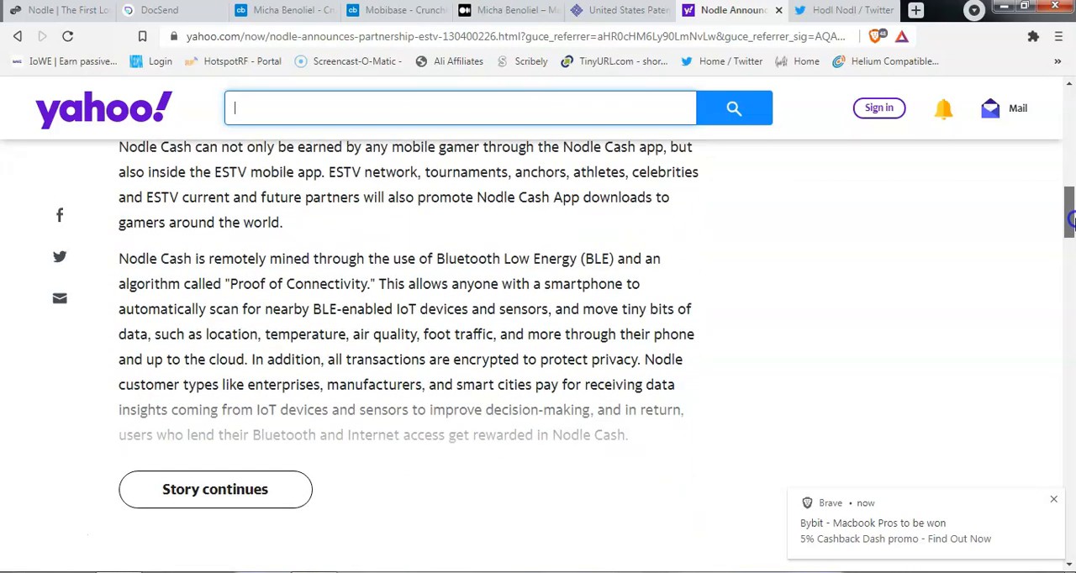
pyautogui.moveTo(1070, 203); pyautogui.dragTo(1045, 143)
pyautogui.scroll(2, 1044, 143)
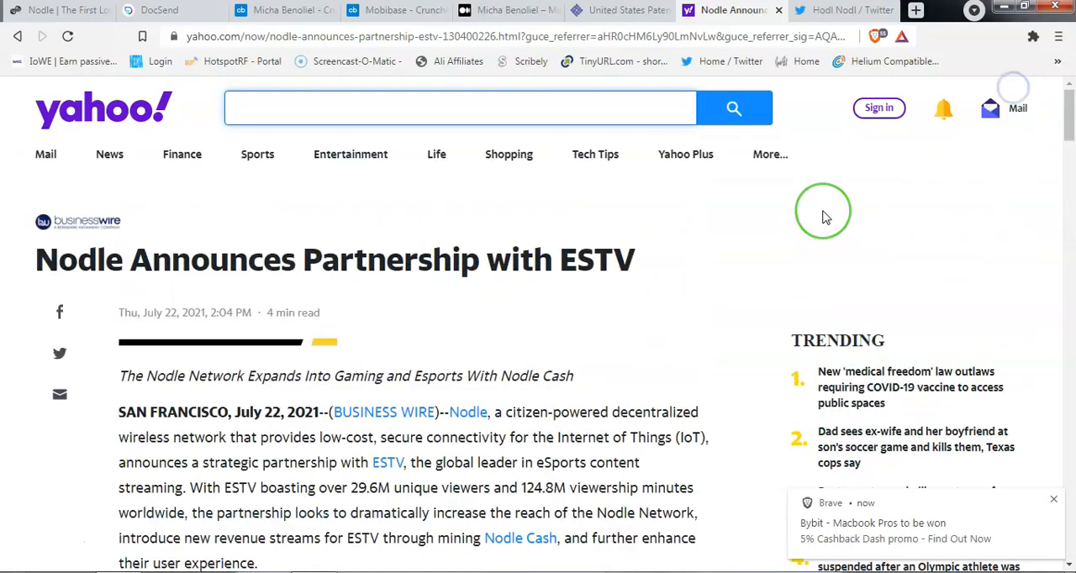
# Read through the Yahoo ESTV partnership article down to 'Story continues' and back to the top
pyautogui.click(749, 222)
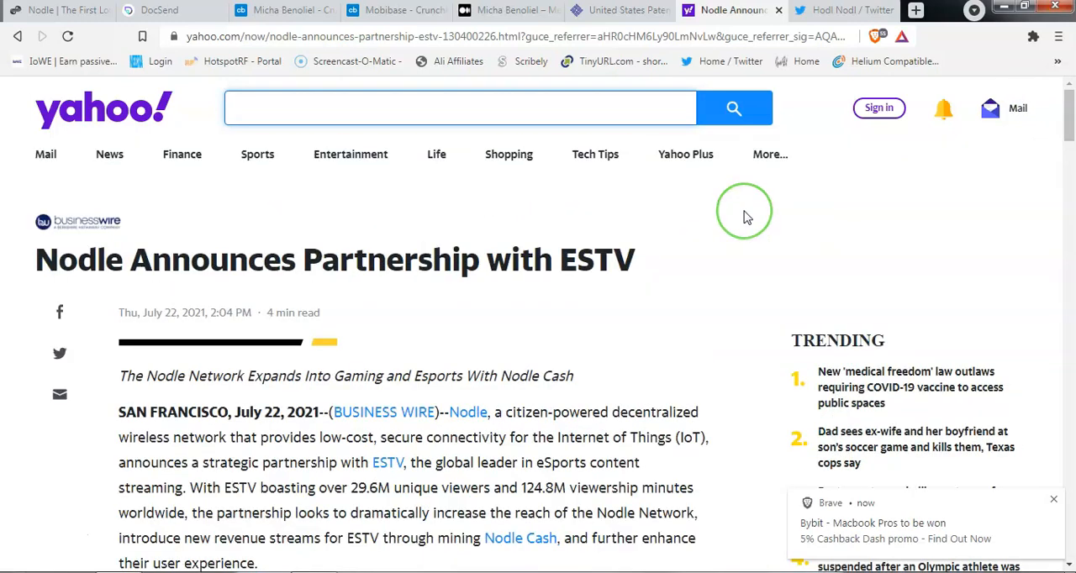
pyautogui.click(790, 124)
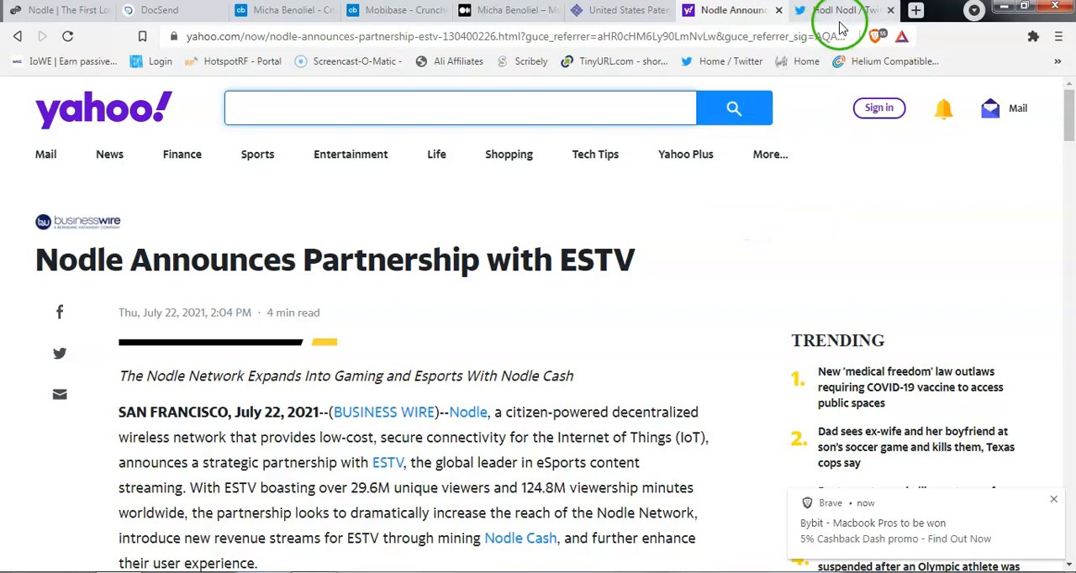
pyautogui.click(922, 281)
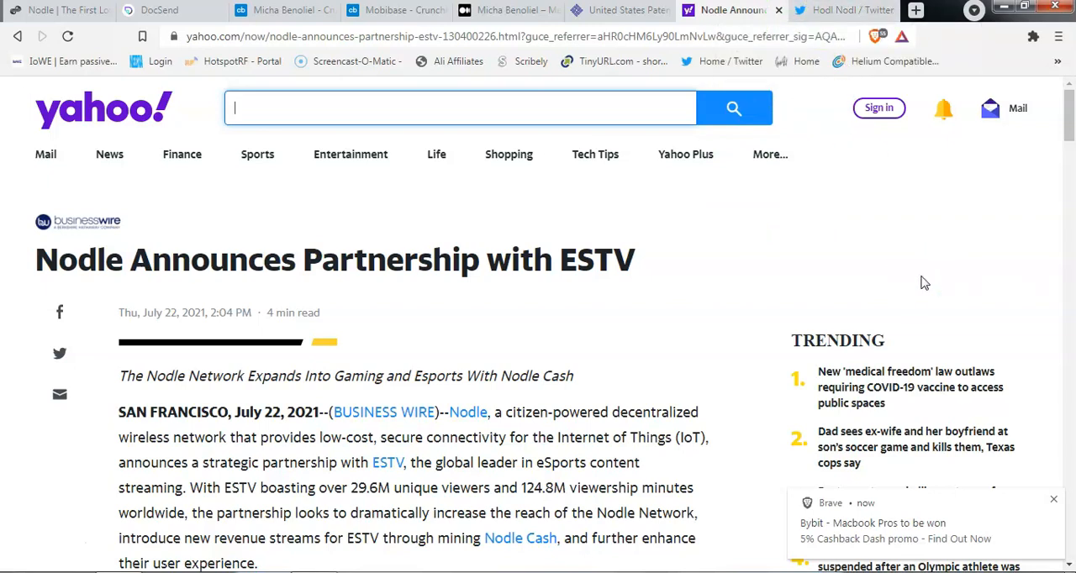
pyautogui.click(922, 283)
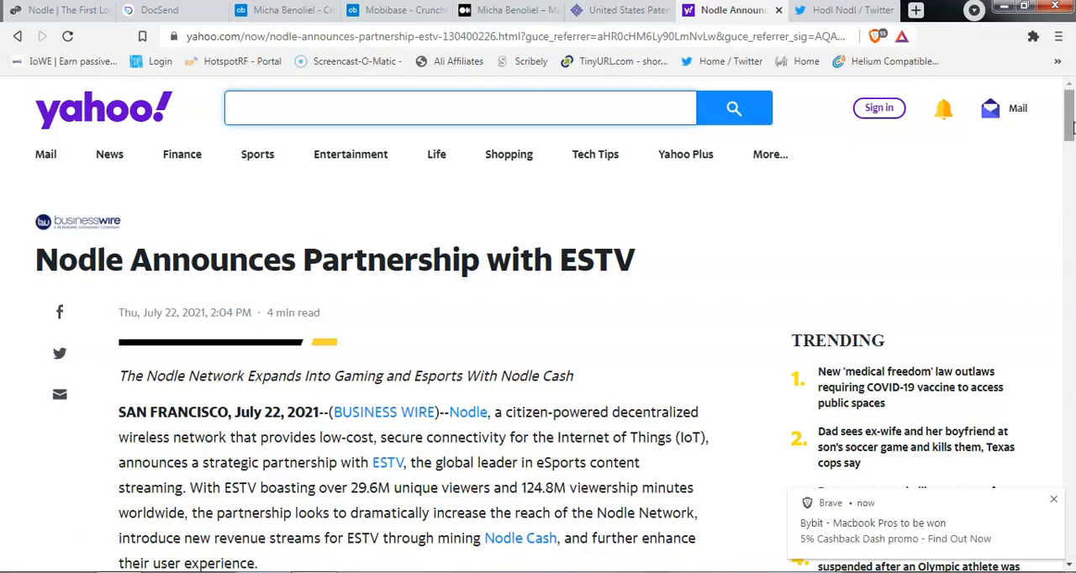
pyautogui.click(1072, 126)
pyautogui.click(1071, 141)
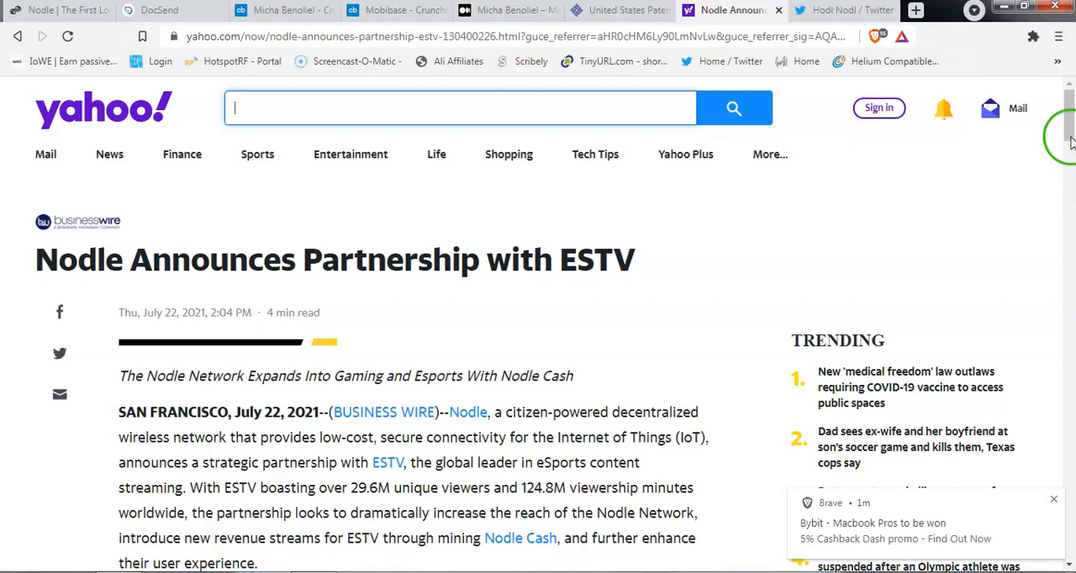
# Leave the article for the Twitter messages conversation with Hodl Nodl
pyautogui.click(875, 16)
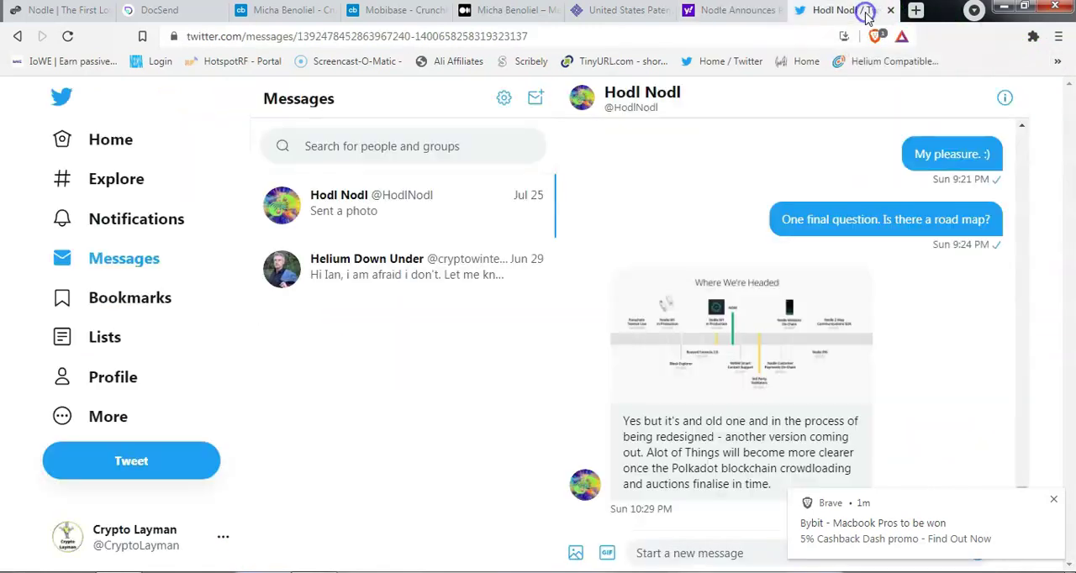
# View the 'Where We're Headed' Nodle roadmap image at full size in the media viewer
pyautogui.click(804, 303)
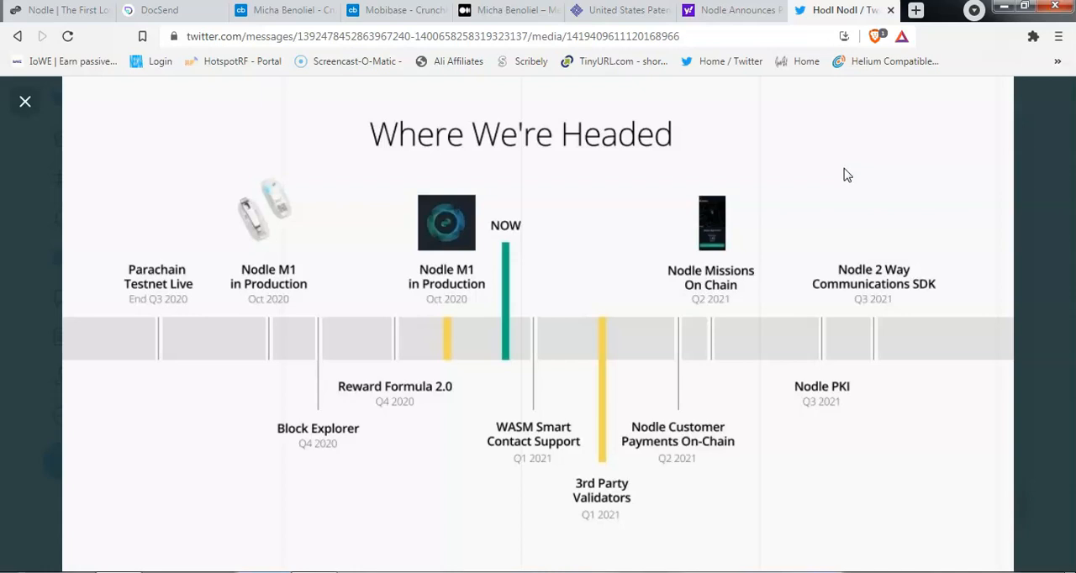
pyautogui.click(755, 63)
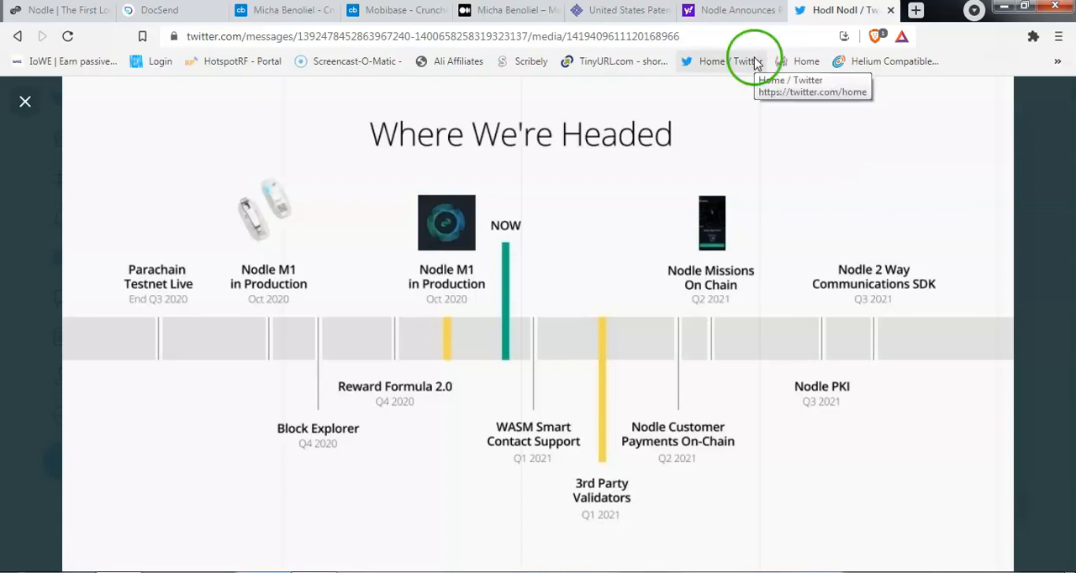
pyautogui.click(974, 210)
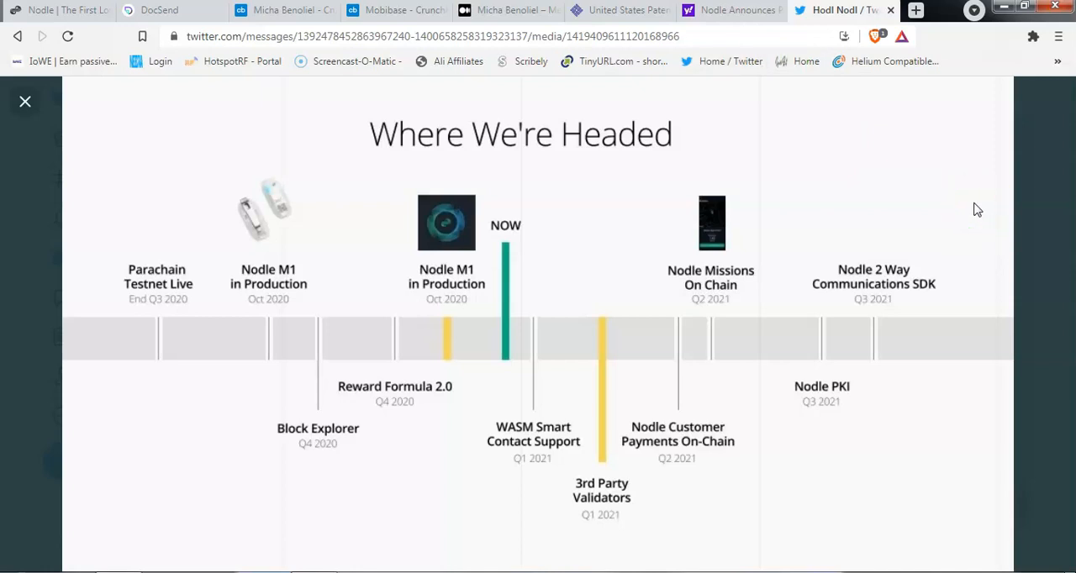
pyautogui.click(1057, 212)
# Close the full-size roadmap image, returning to the Hodl Nodl conversation
pyautogui.click(1069, 214)
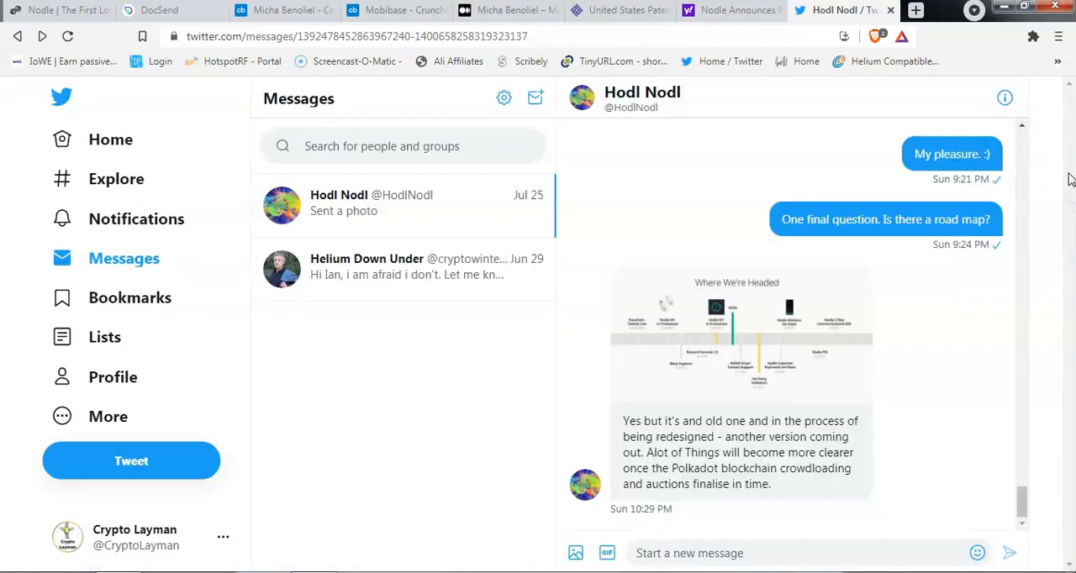